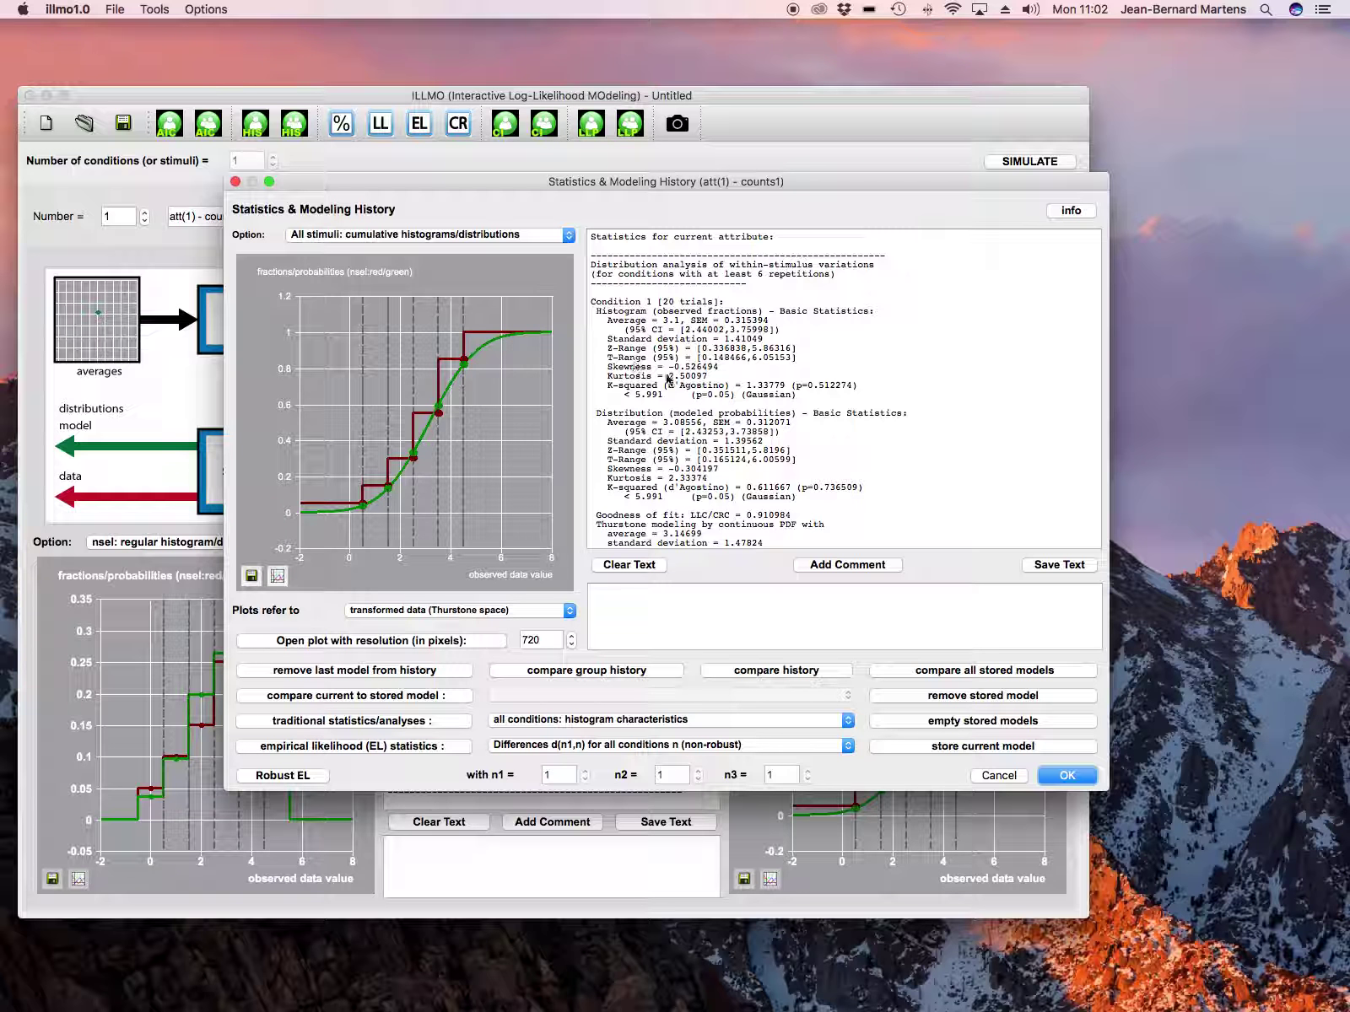
# - Examine the distribution statistics report for condition 1, and close the statistics history without changes
pyautogui.scroll(-2, 702, 390)
pyautogui.scroll(-3, 702, 390)
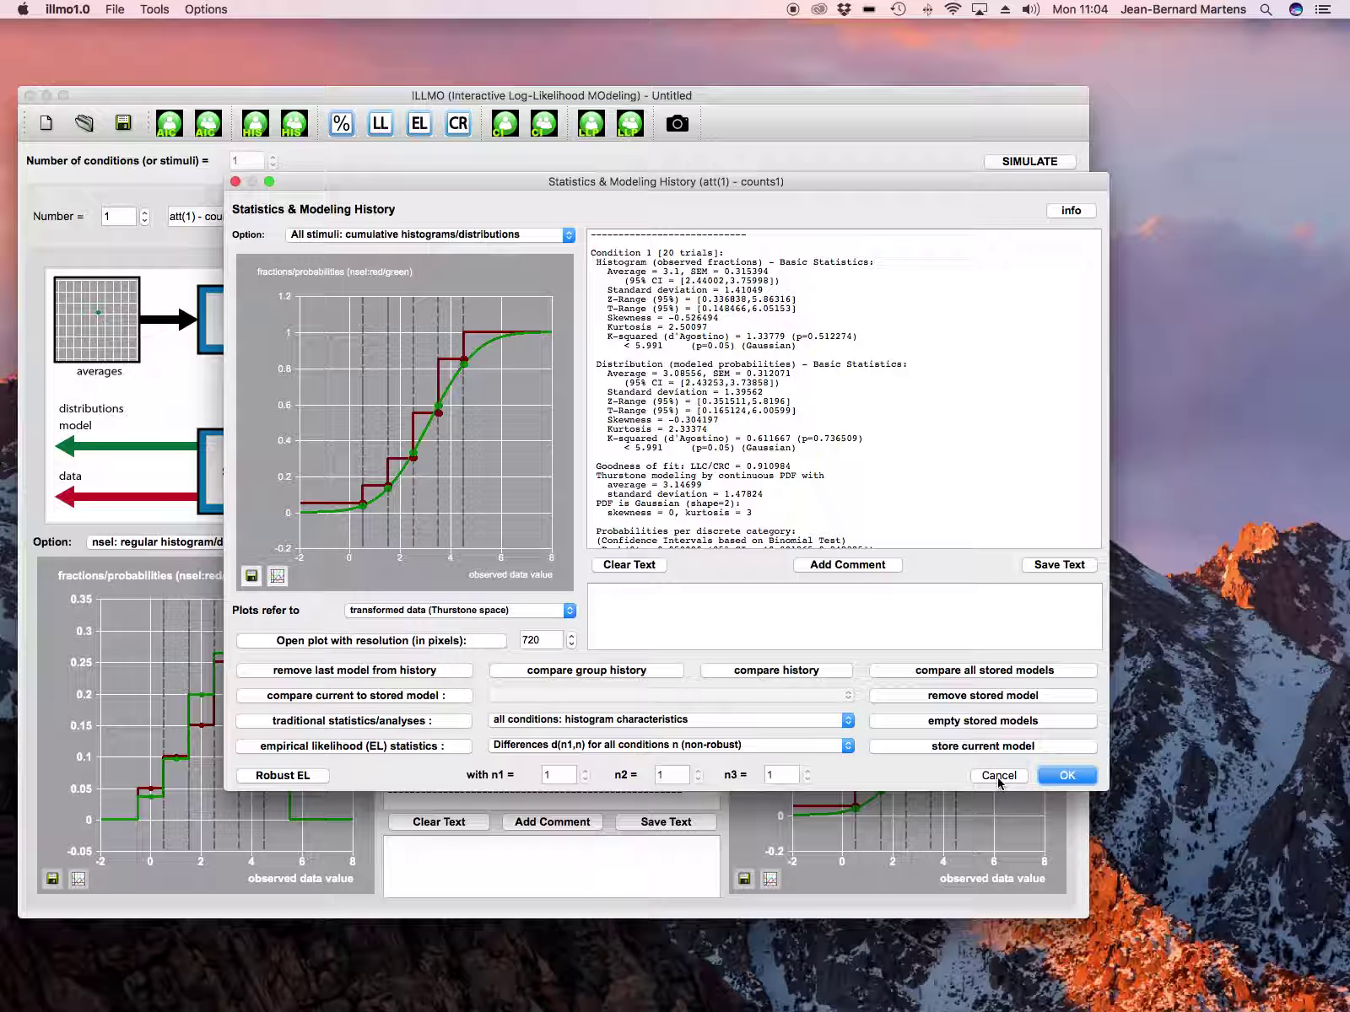
pyautogui.click(998, 777)
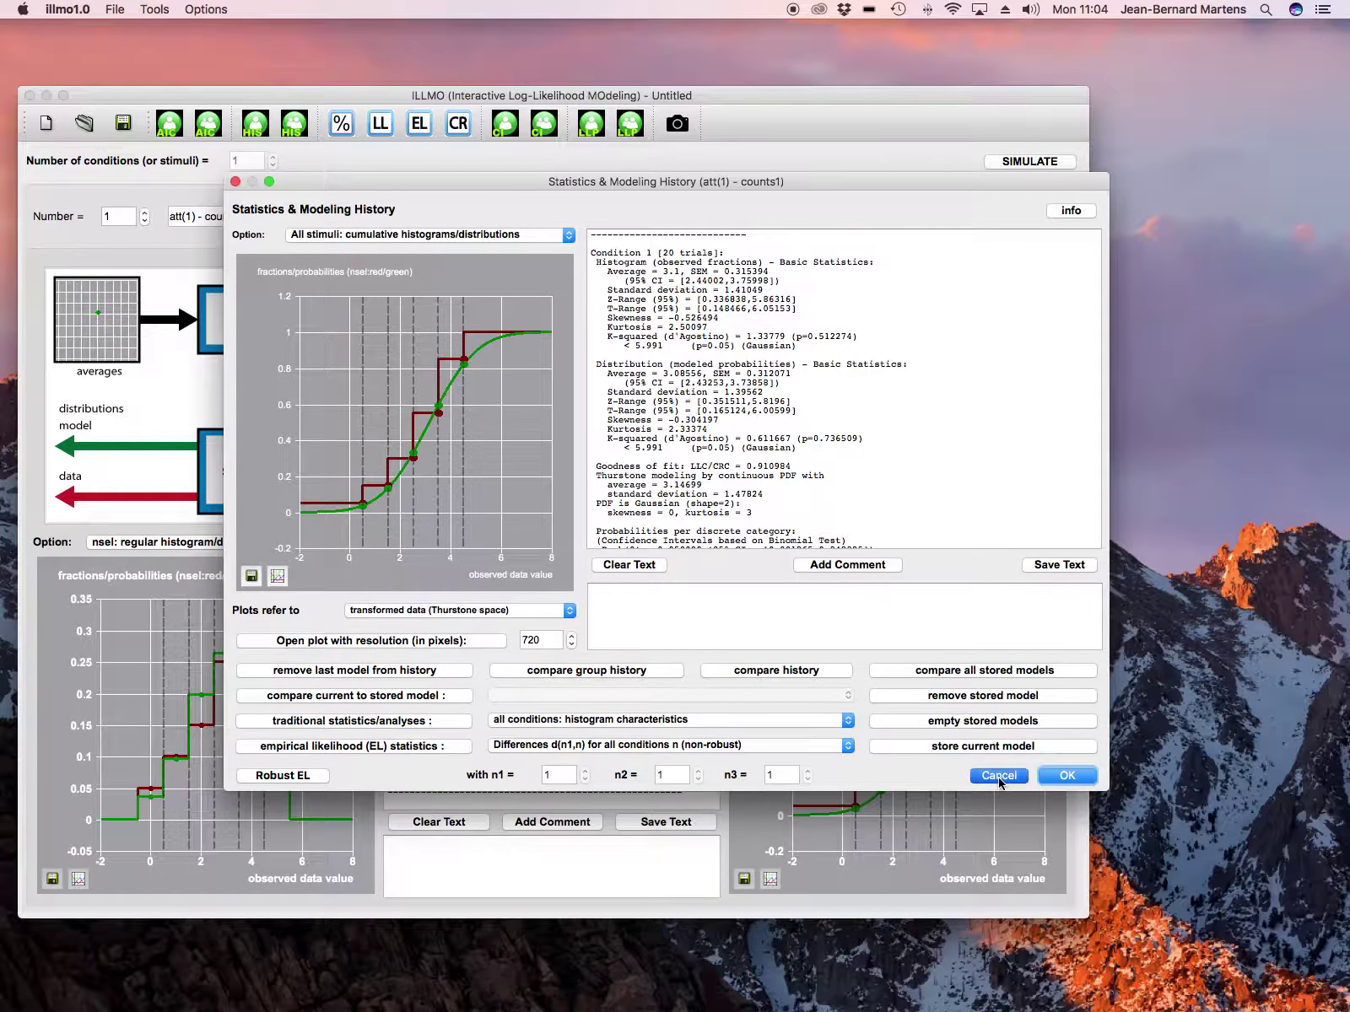
# - Compute the log-likelihood profile and confidence interval for the average a(n1) with n1 = 1
pyautogui.click(255, 332)
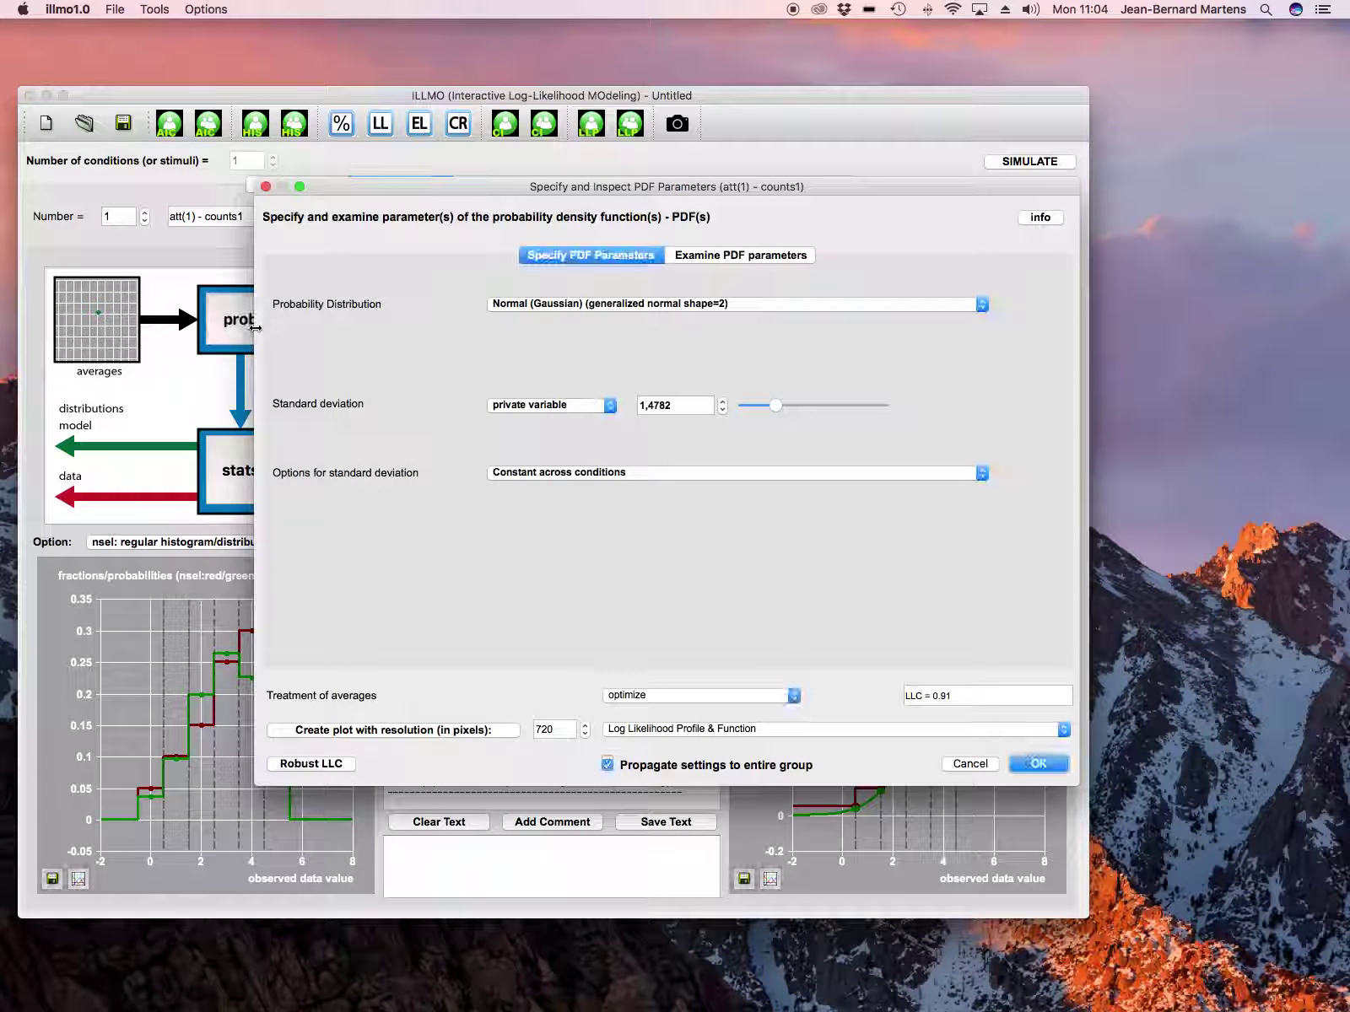
pyautogui.click(732, 257)
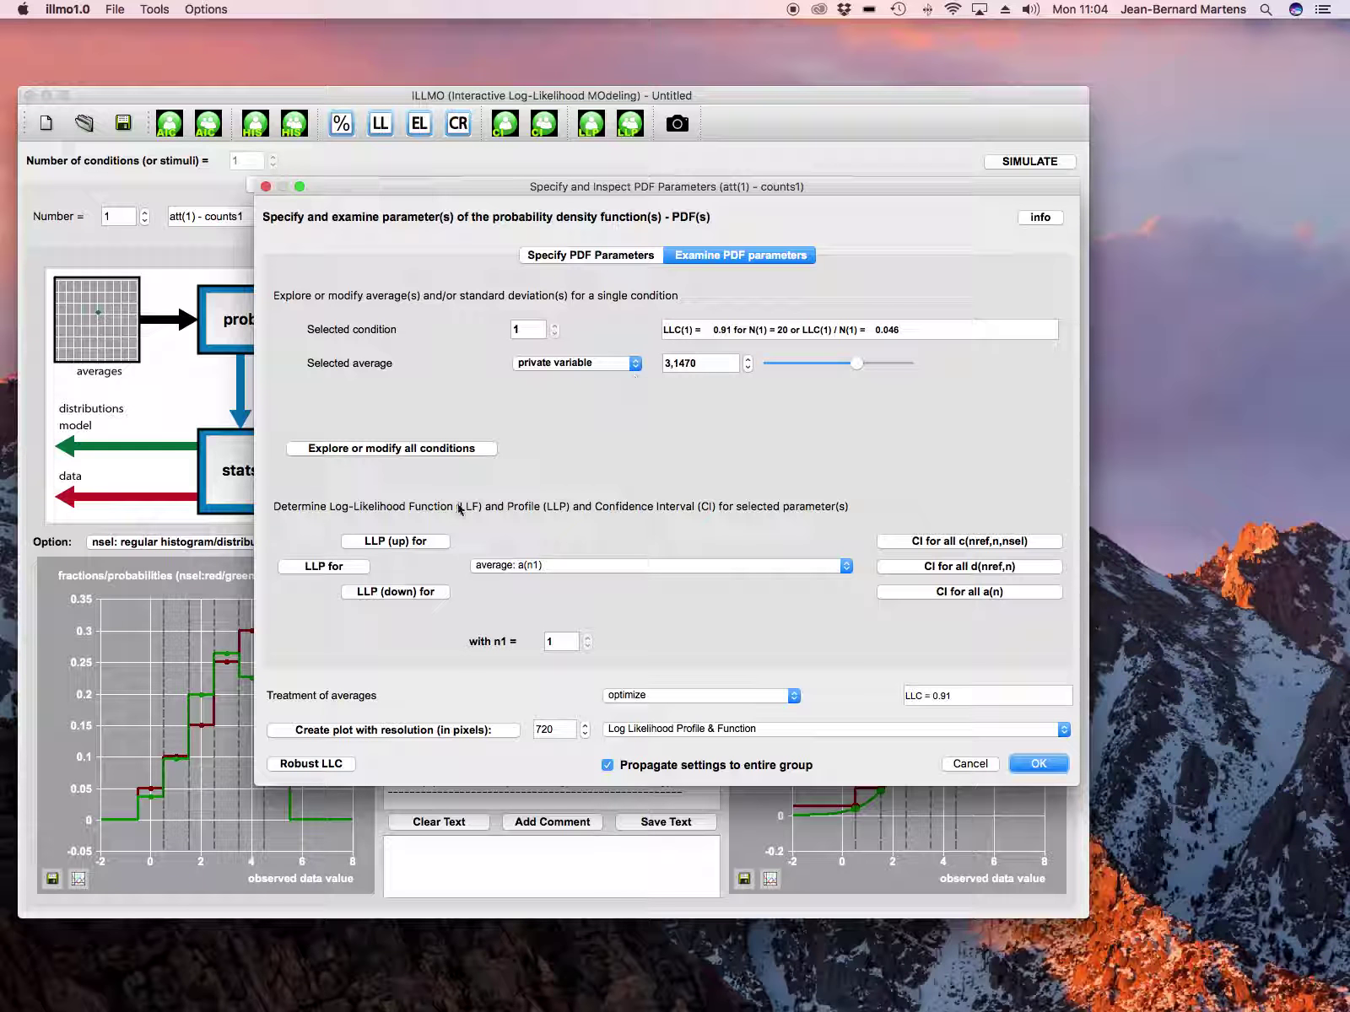
pyautogui.click(344, 569)
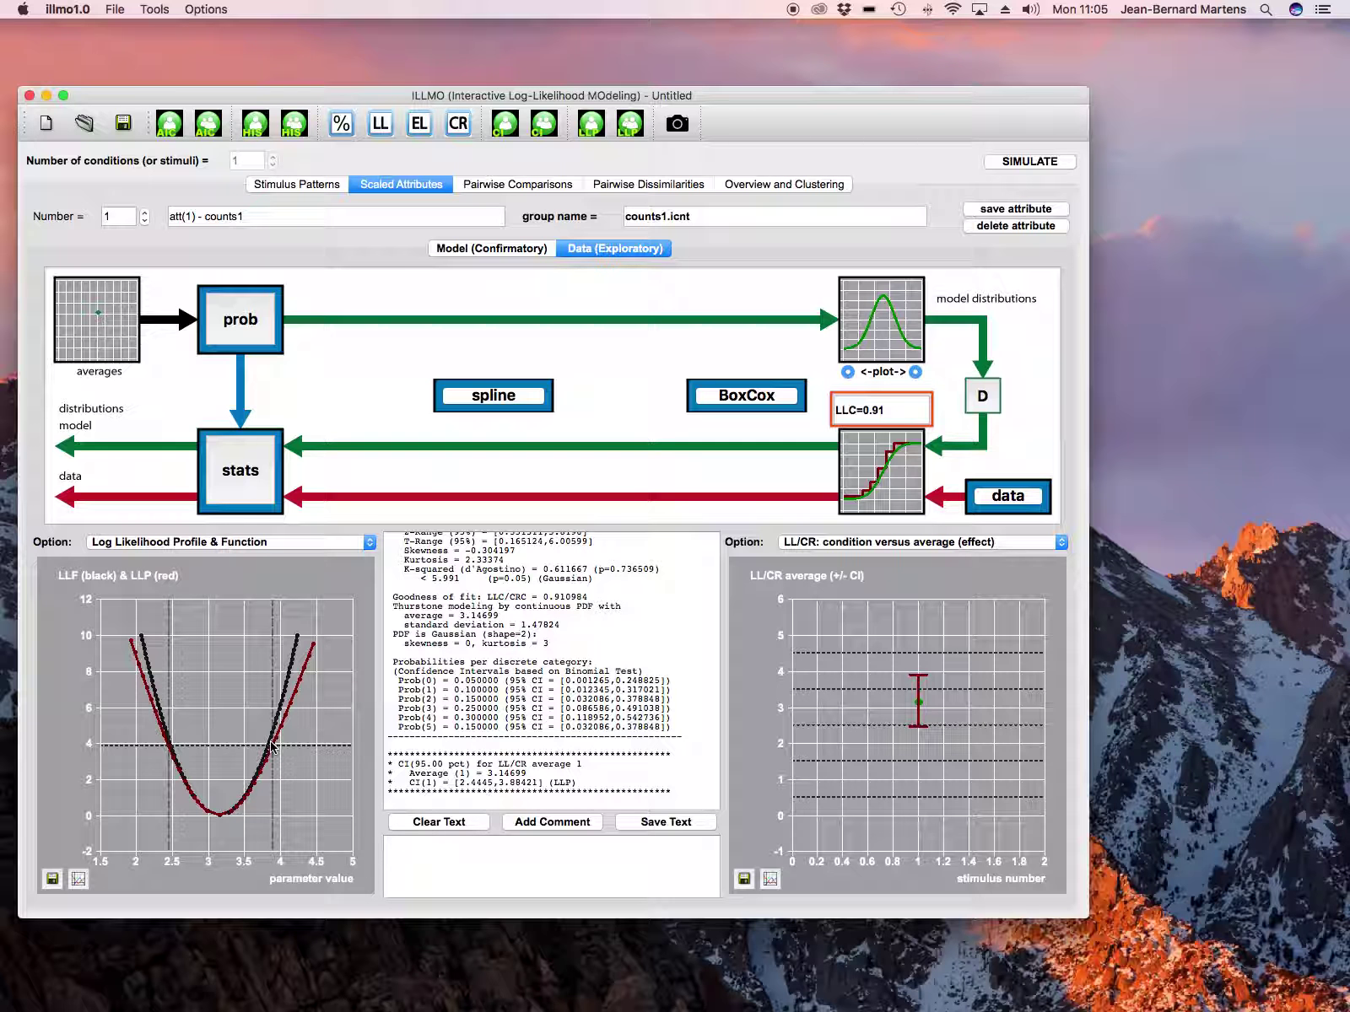
pyautogui.click(268, 327)
pyautogui.click(489, 565)
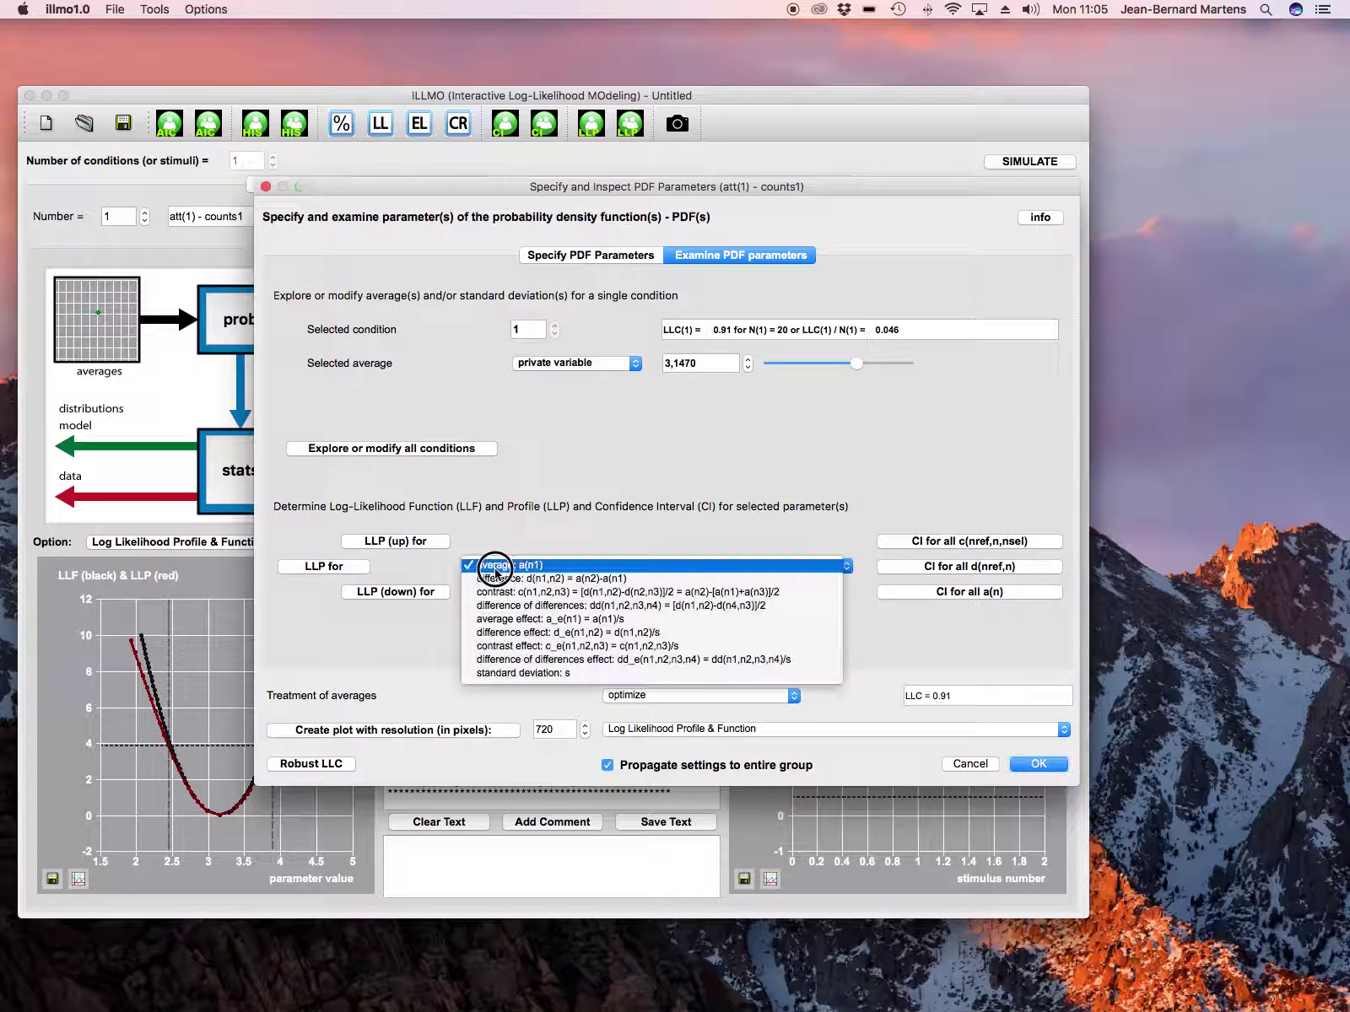
pyautogui.click(516, 660)
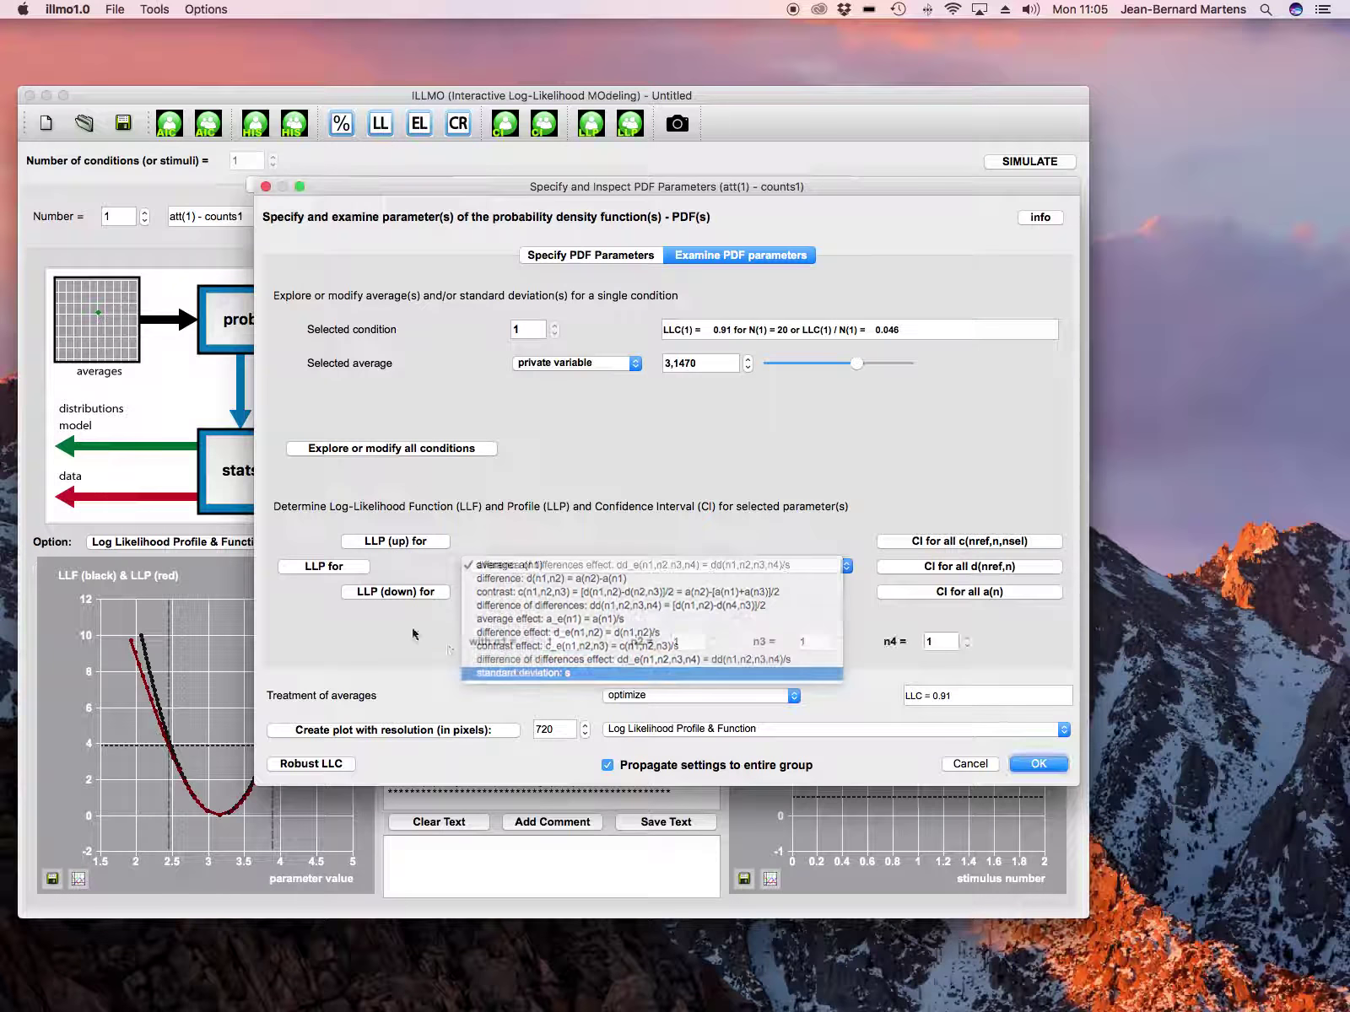
pyautogui.click(324, 566)
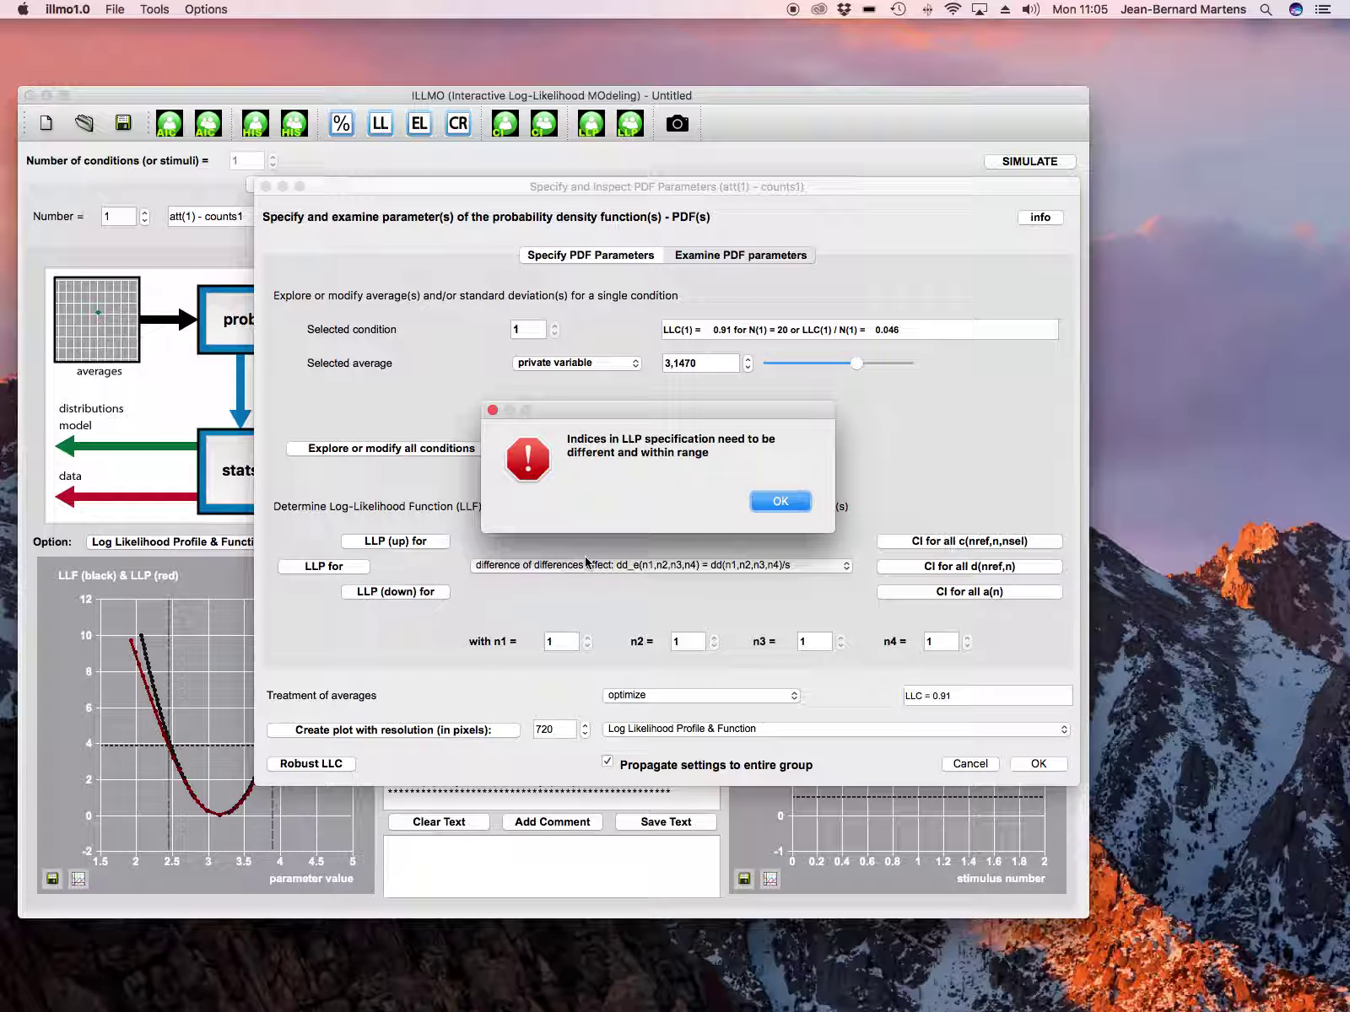
pyautogui.click(781, 501)
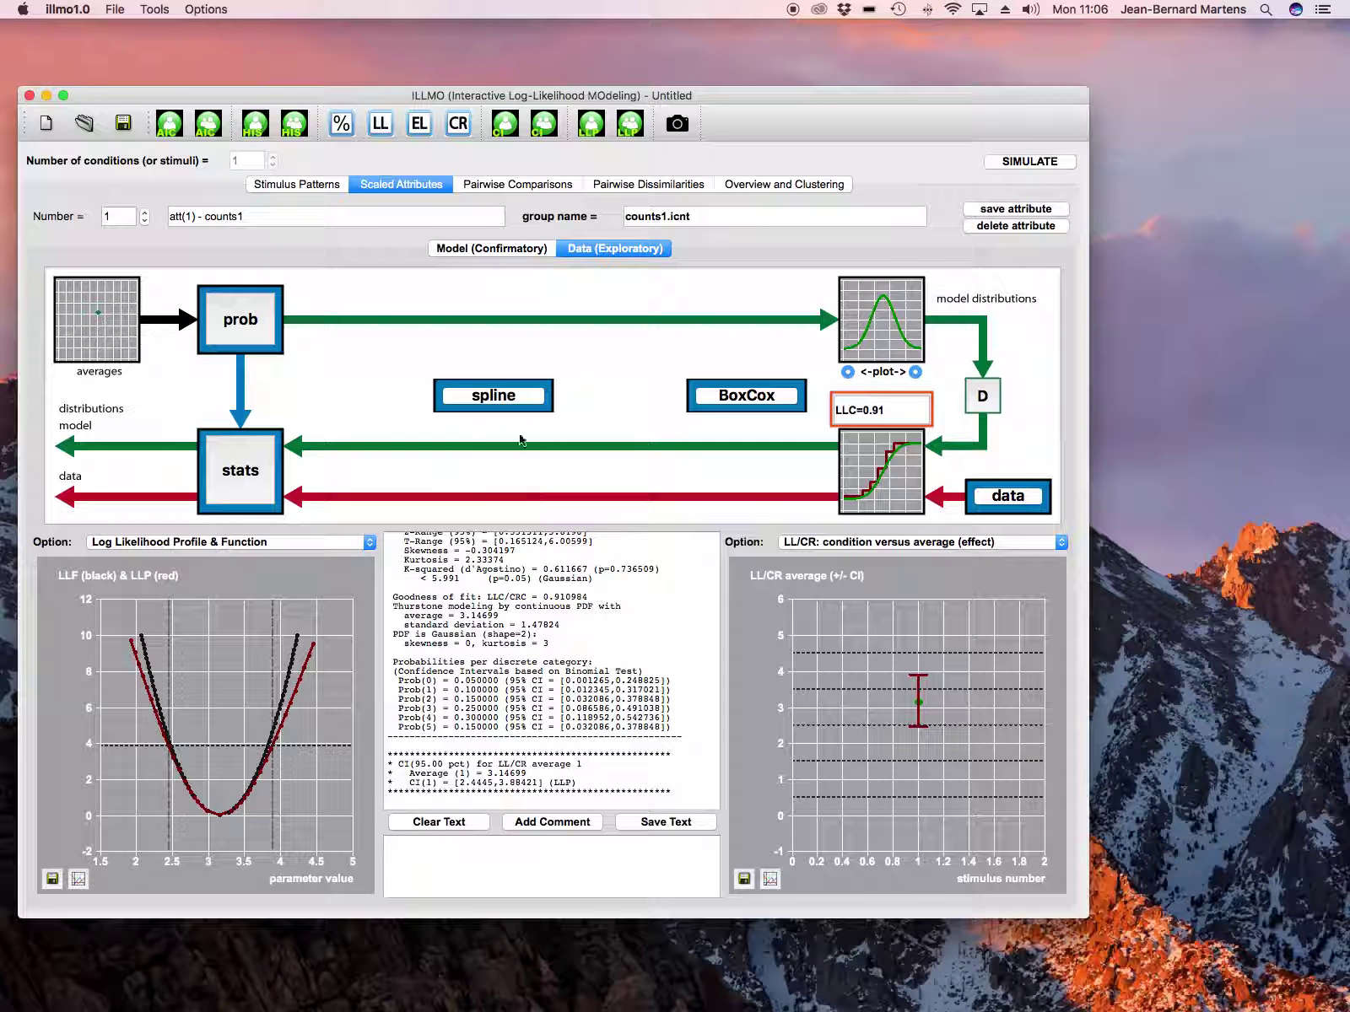
# - Compute the log-likelihood profile and confidence interval for the standard deviation s of the PDF
pyautogui.click(246, 305)
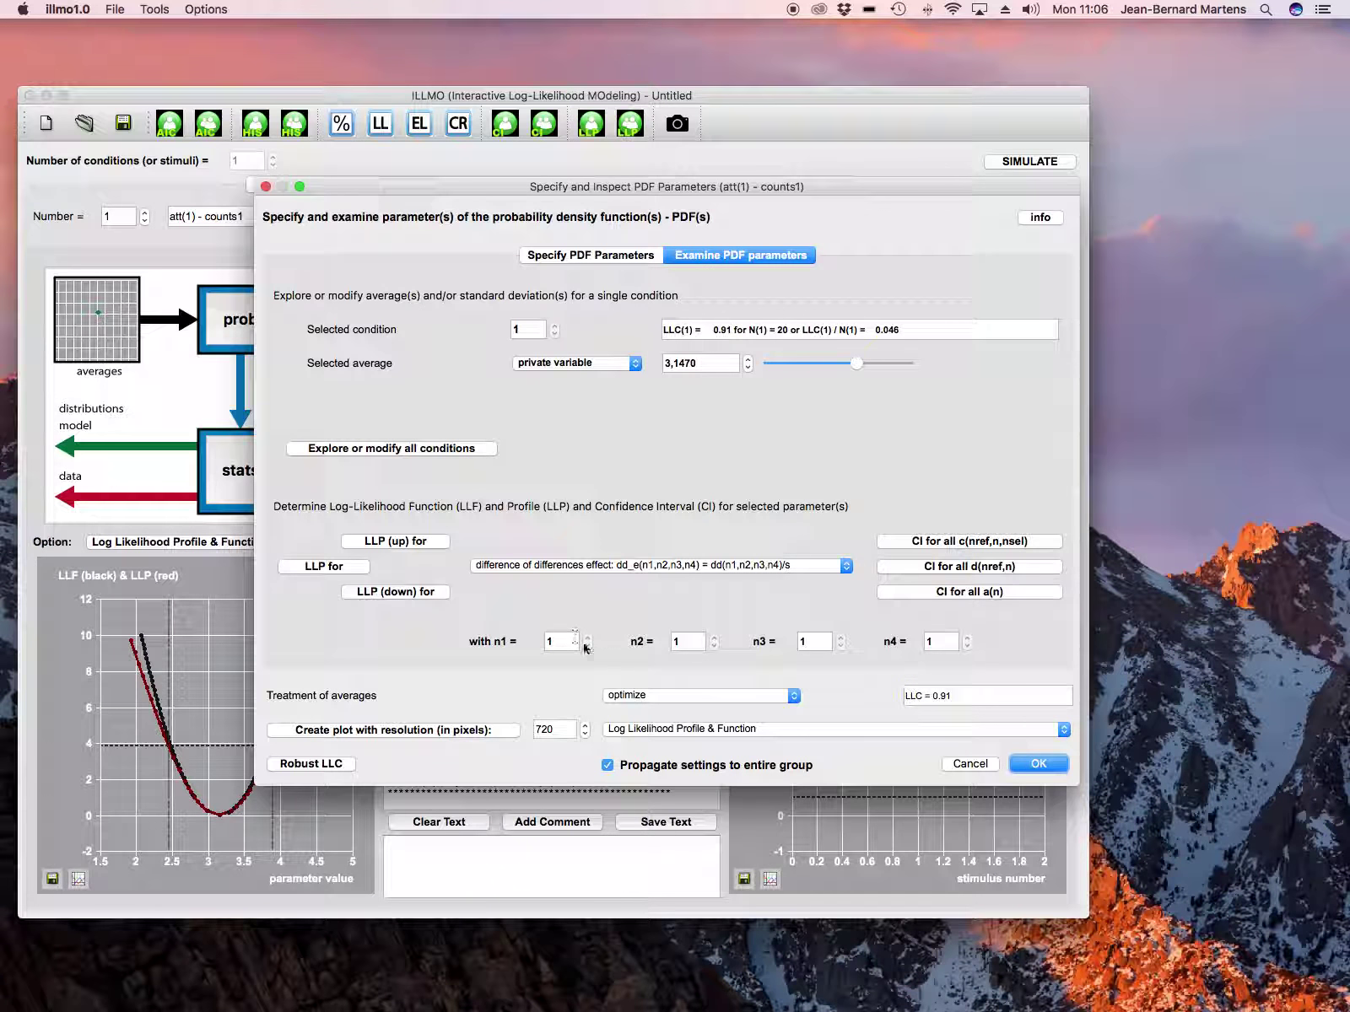
pyautogui.click(595, 567)
pyautogui.click(555, 582)
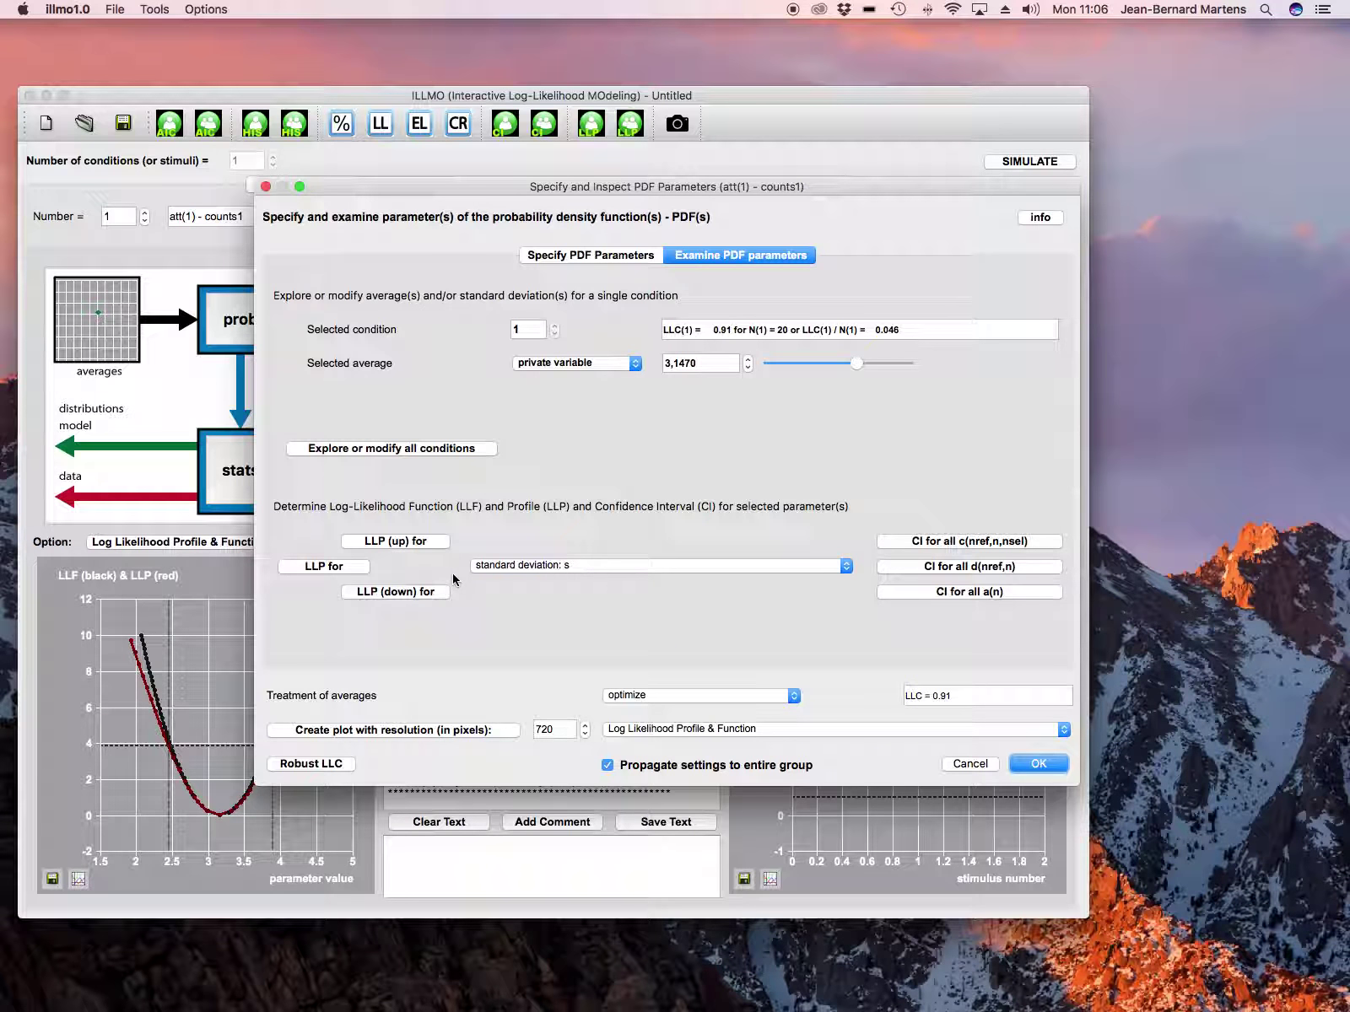
pyautogui.click(363, 569)
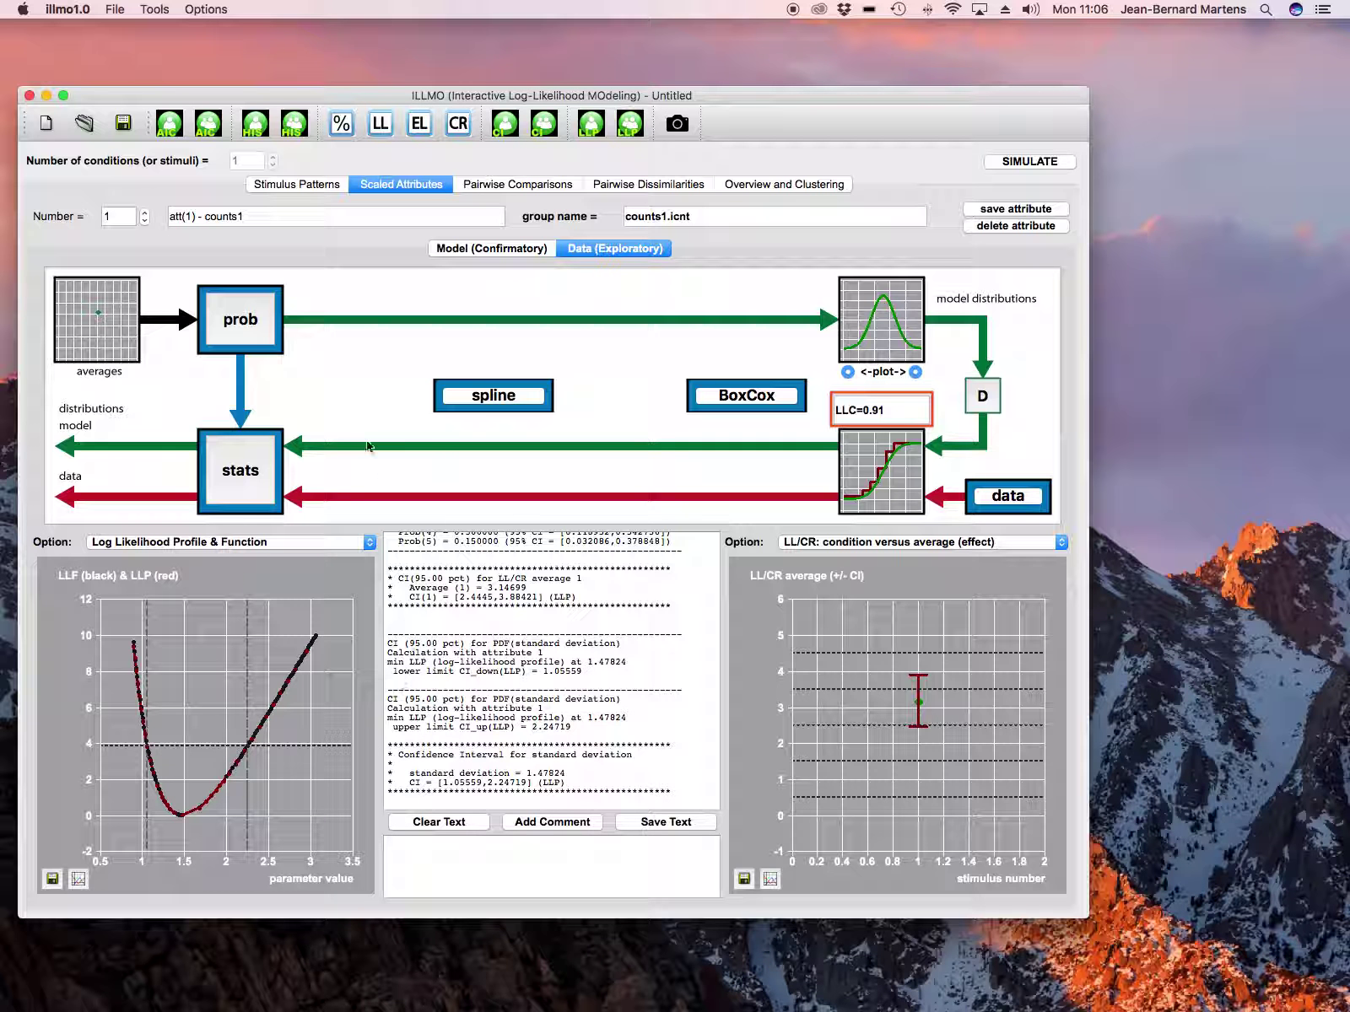
# - Compute the log-likelihood profile and confidence interval for the average effect a_e(n1) = a(n1)/s with n1 = 1
pyautogui.click(270, 329)
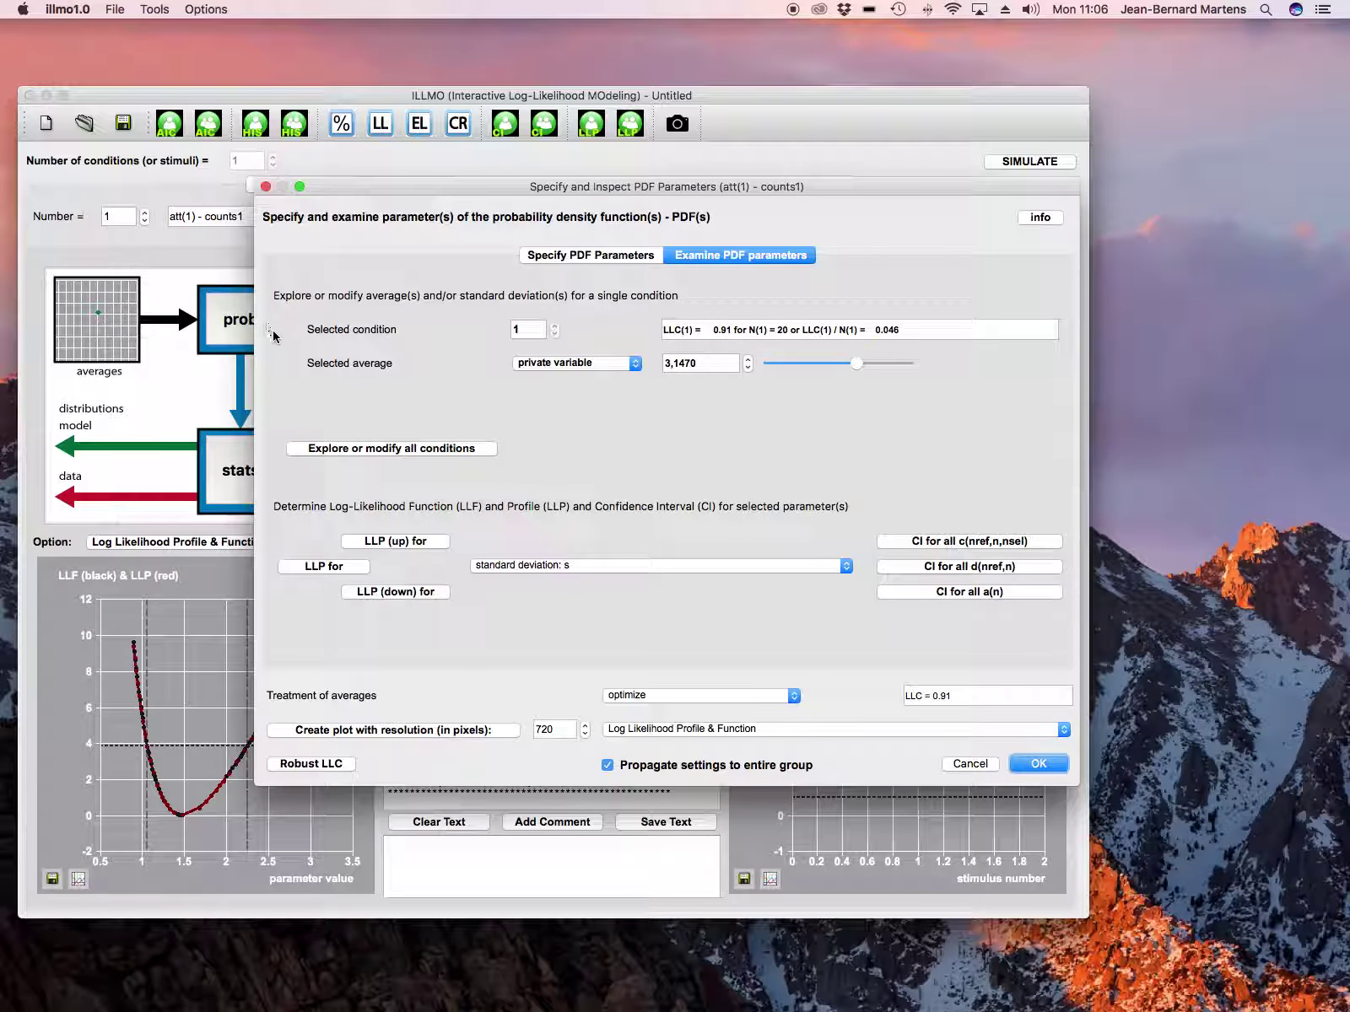
pyautogui.click(524, 568)
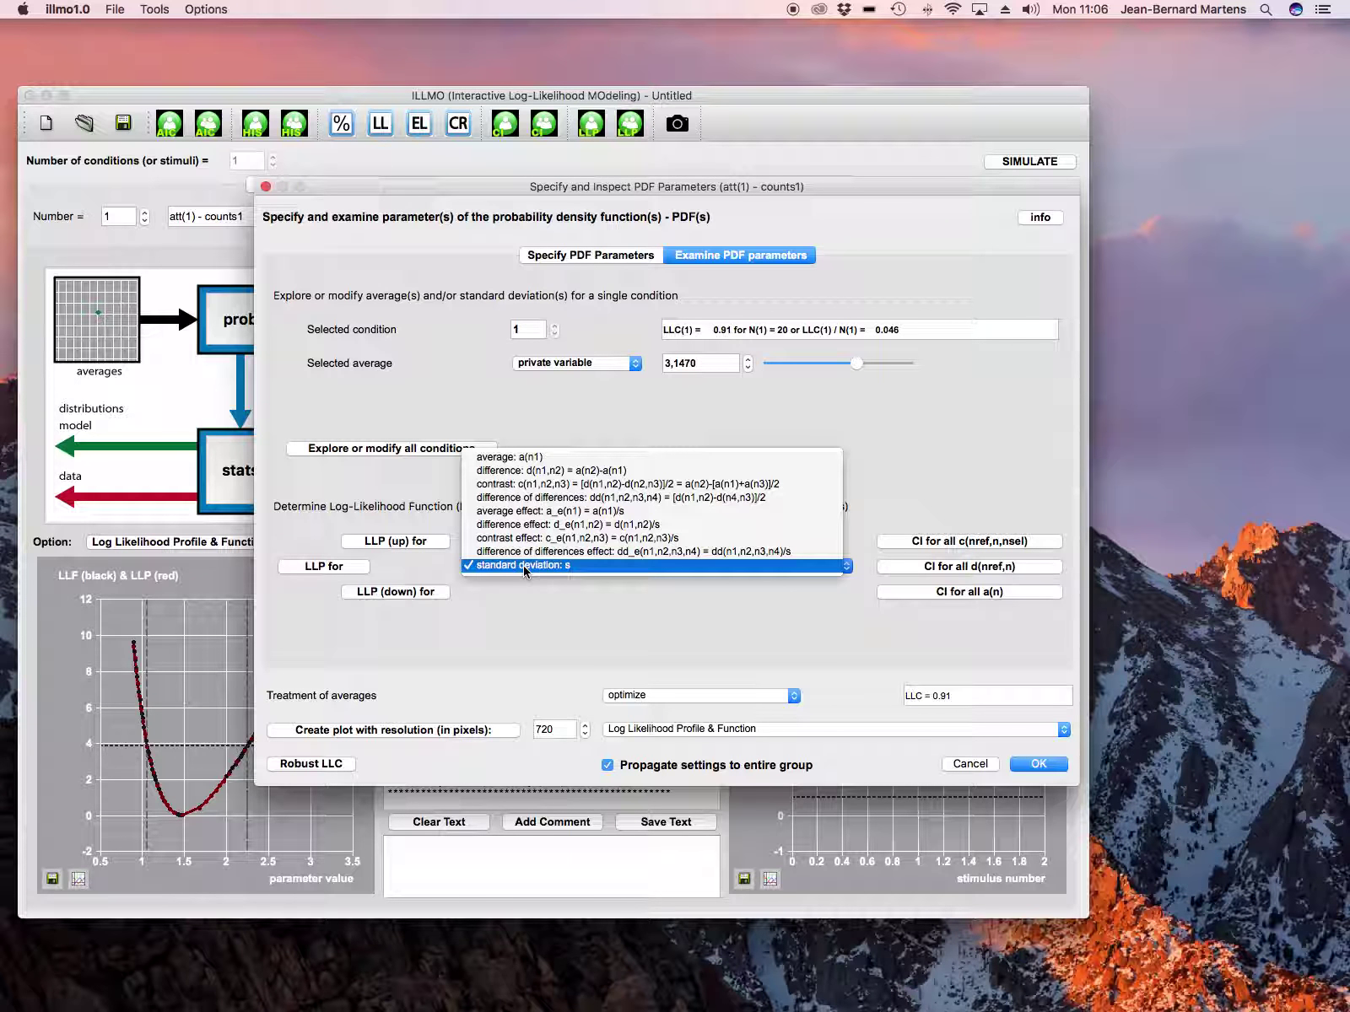
pyautogui.click(504, 511)
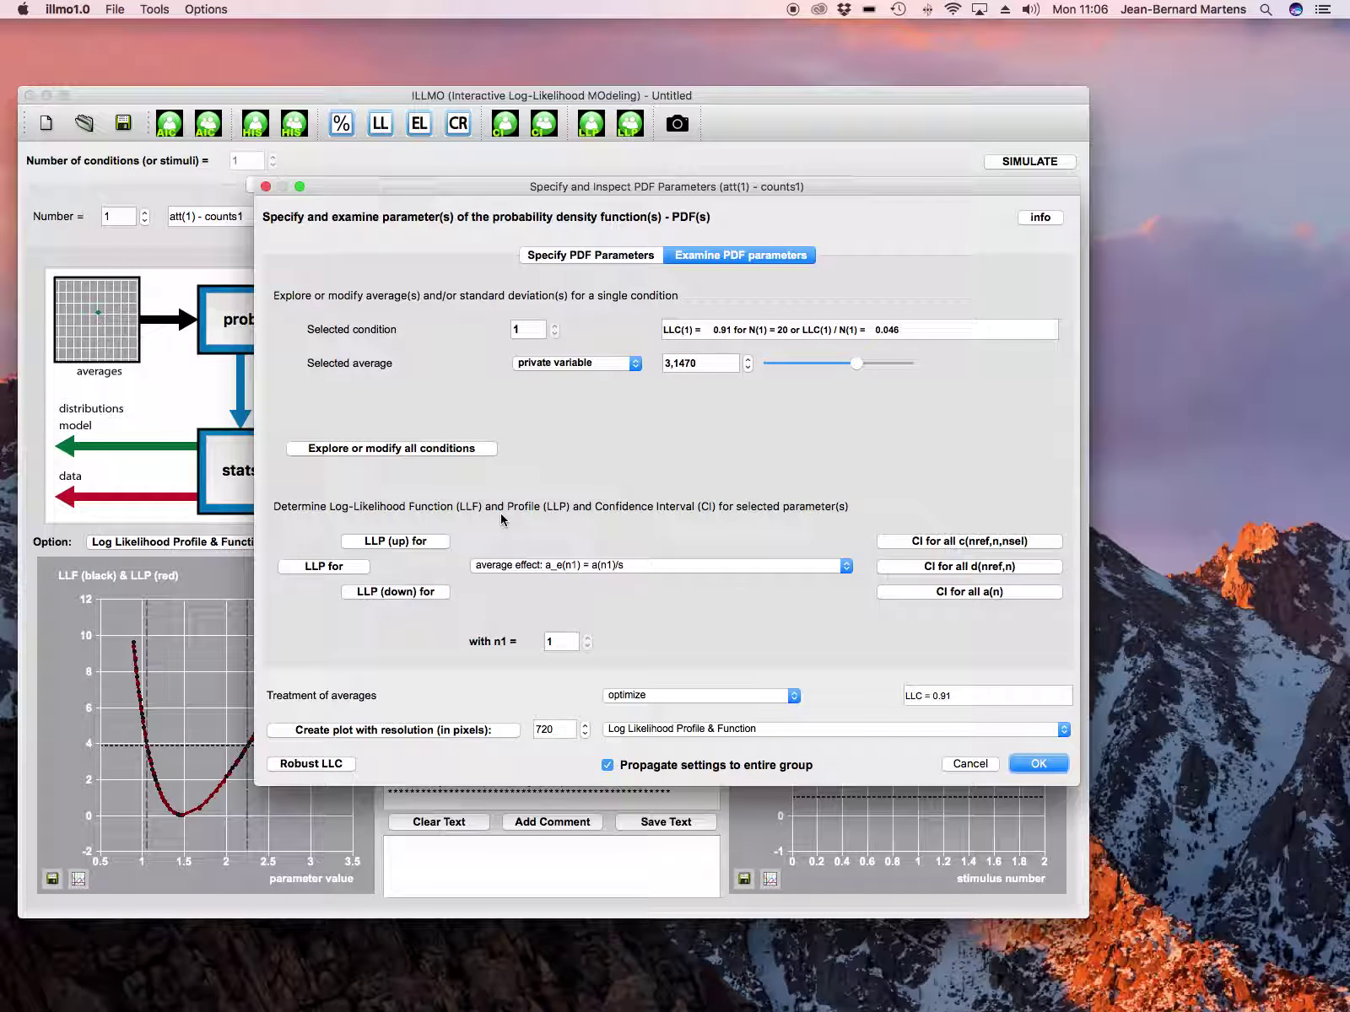
pyautogui.click(357, 571)
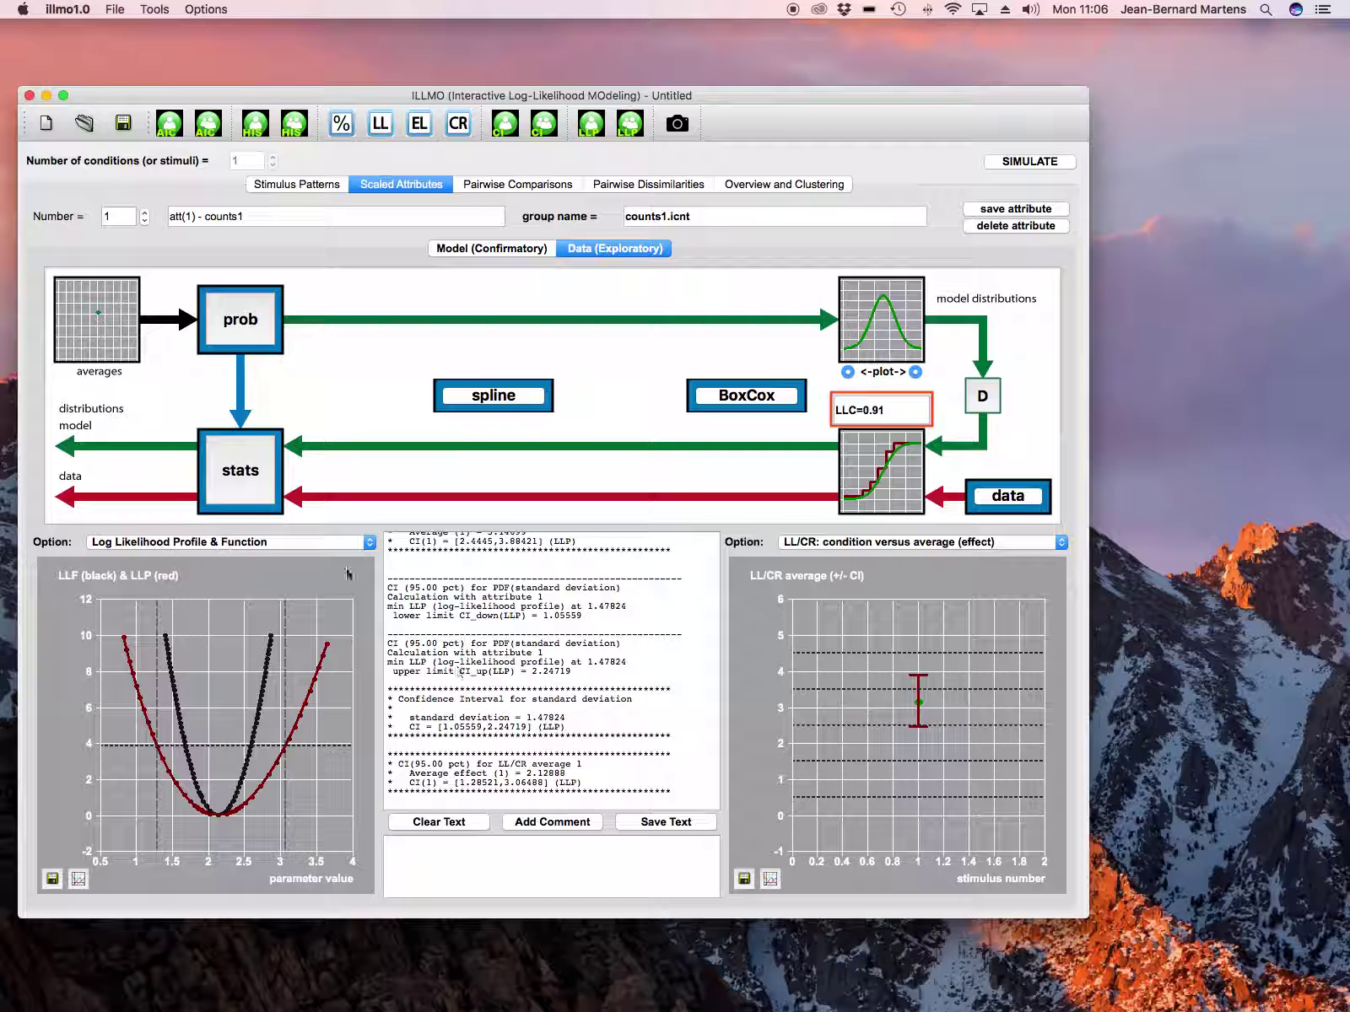
# - Switch the examined parameter back to the standard deviation s and recompute its log-likelihood profile
pyautogui.click(264, 329)
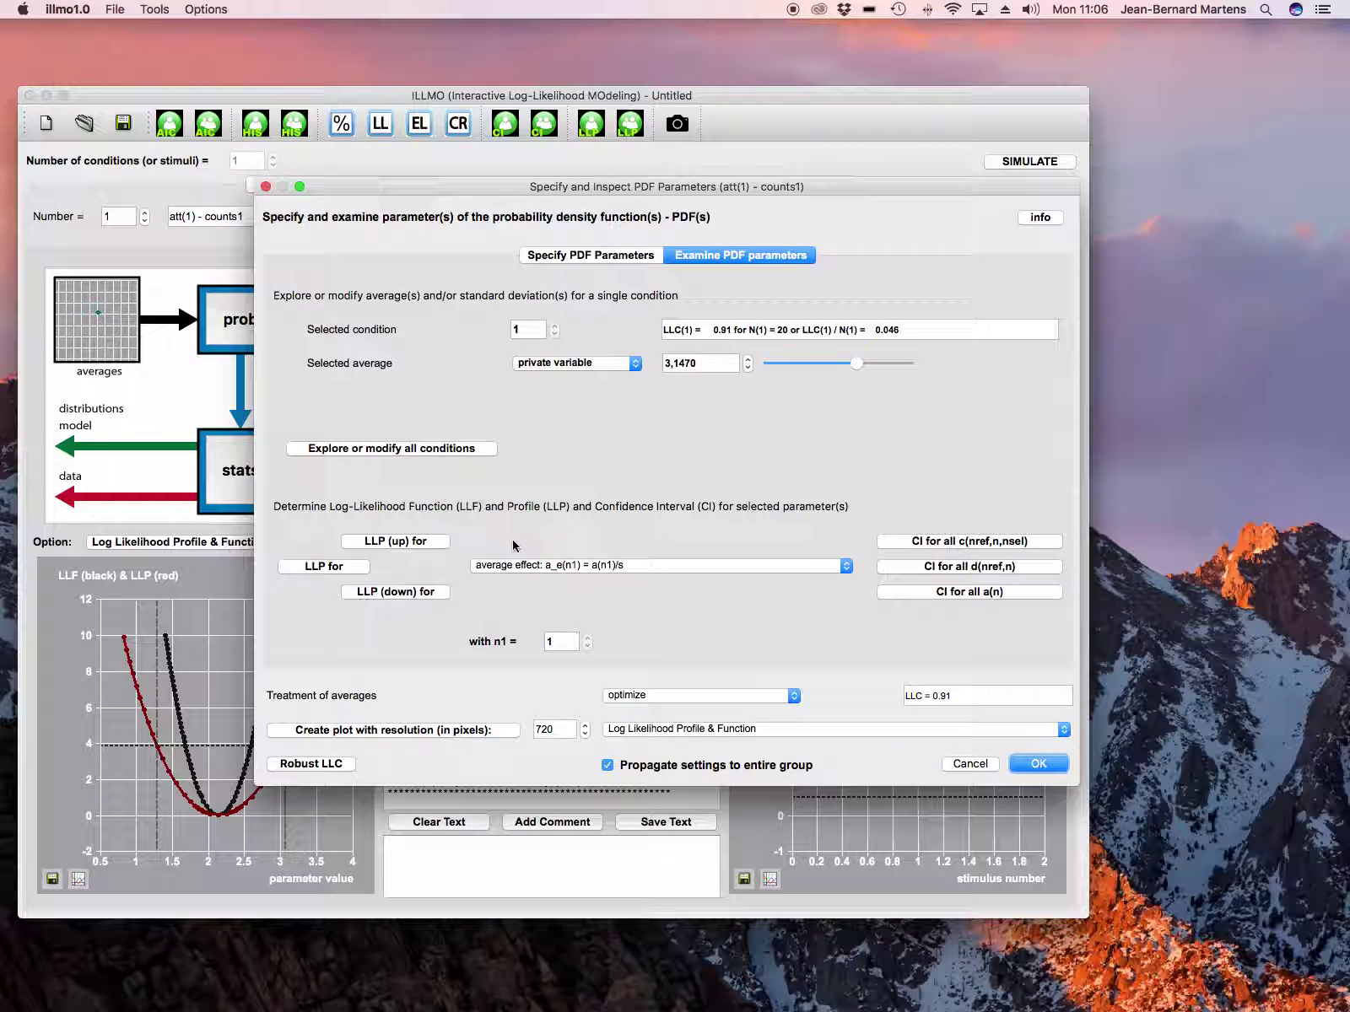
pyautogui.click(538, 567)
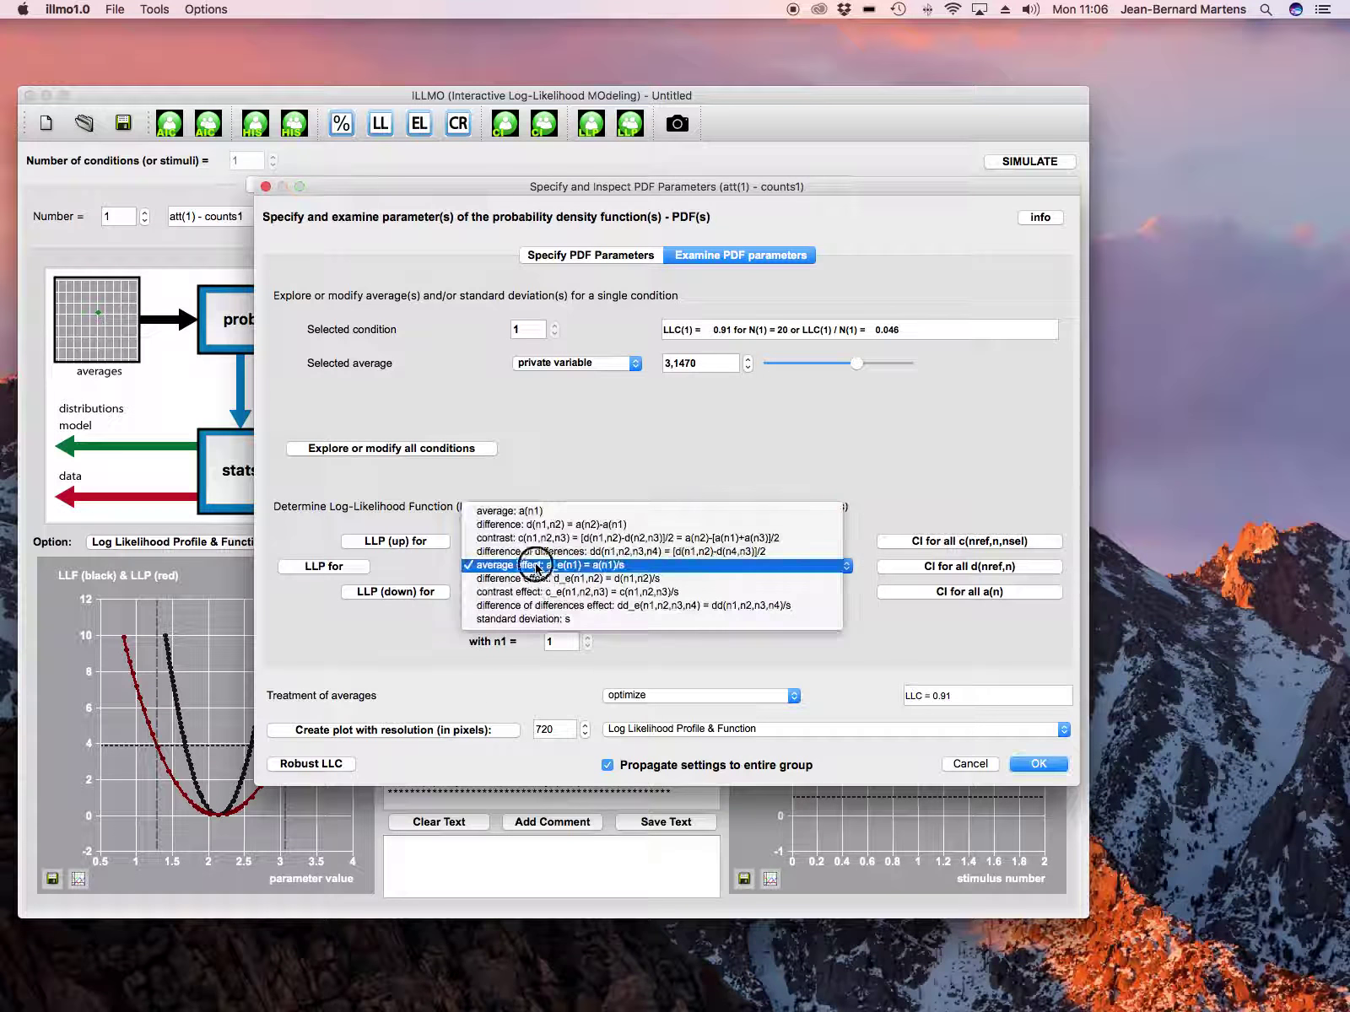
pyautogui.click(540, 620)
pyautogui.click(329, 567)
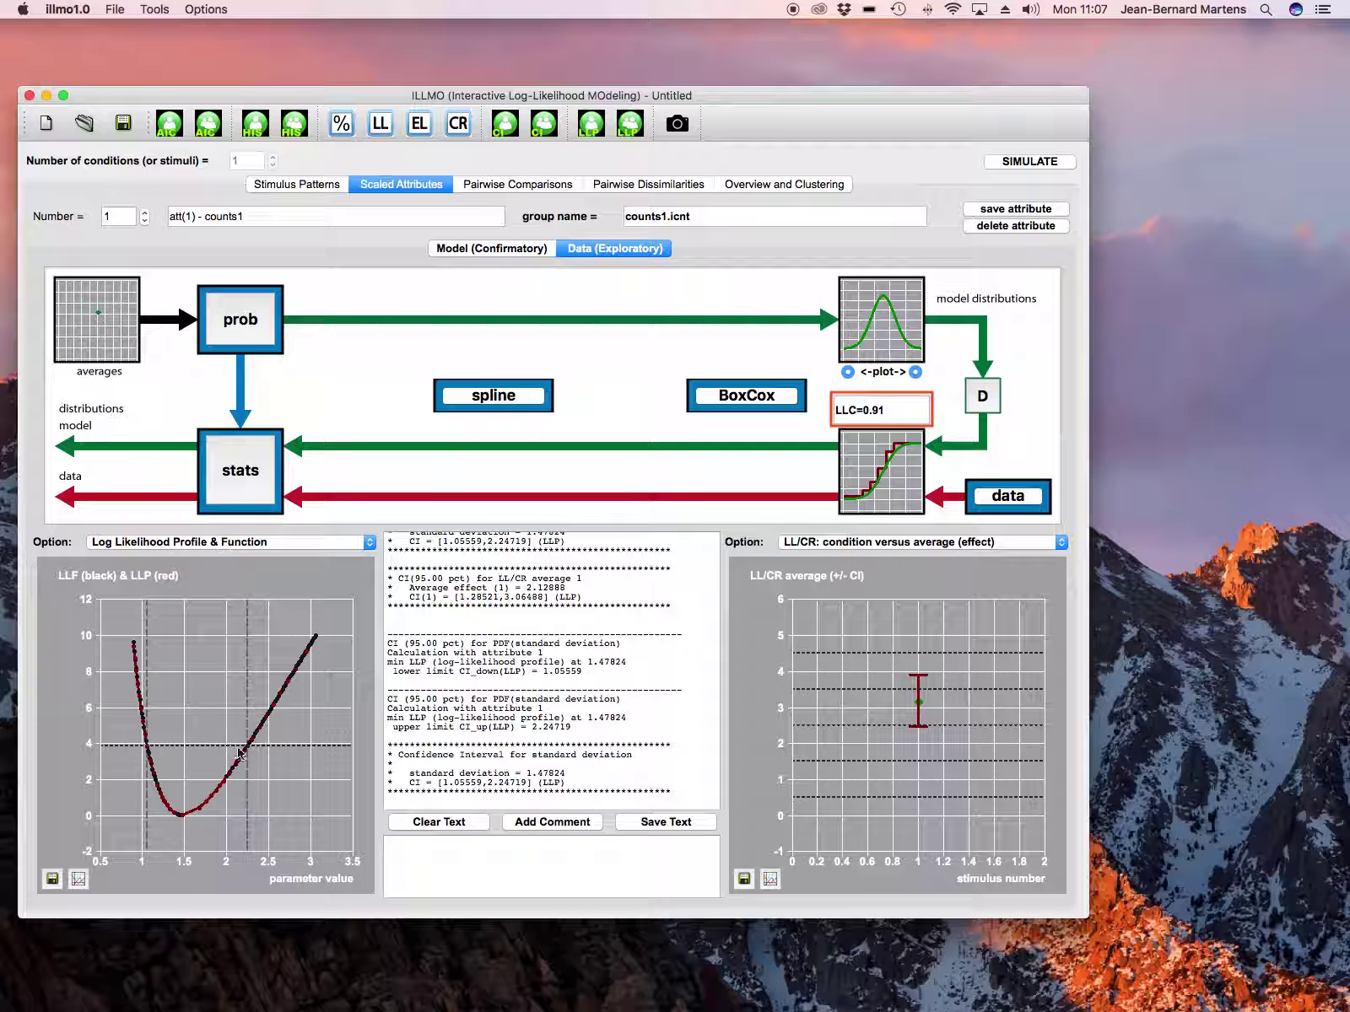
# - Set the percentage of confidence for the intervals to 99
pyautogui.click(341, 124)
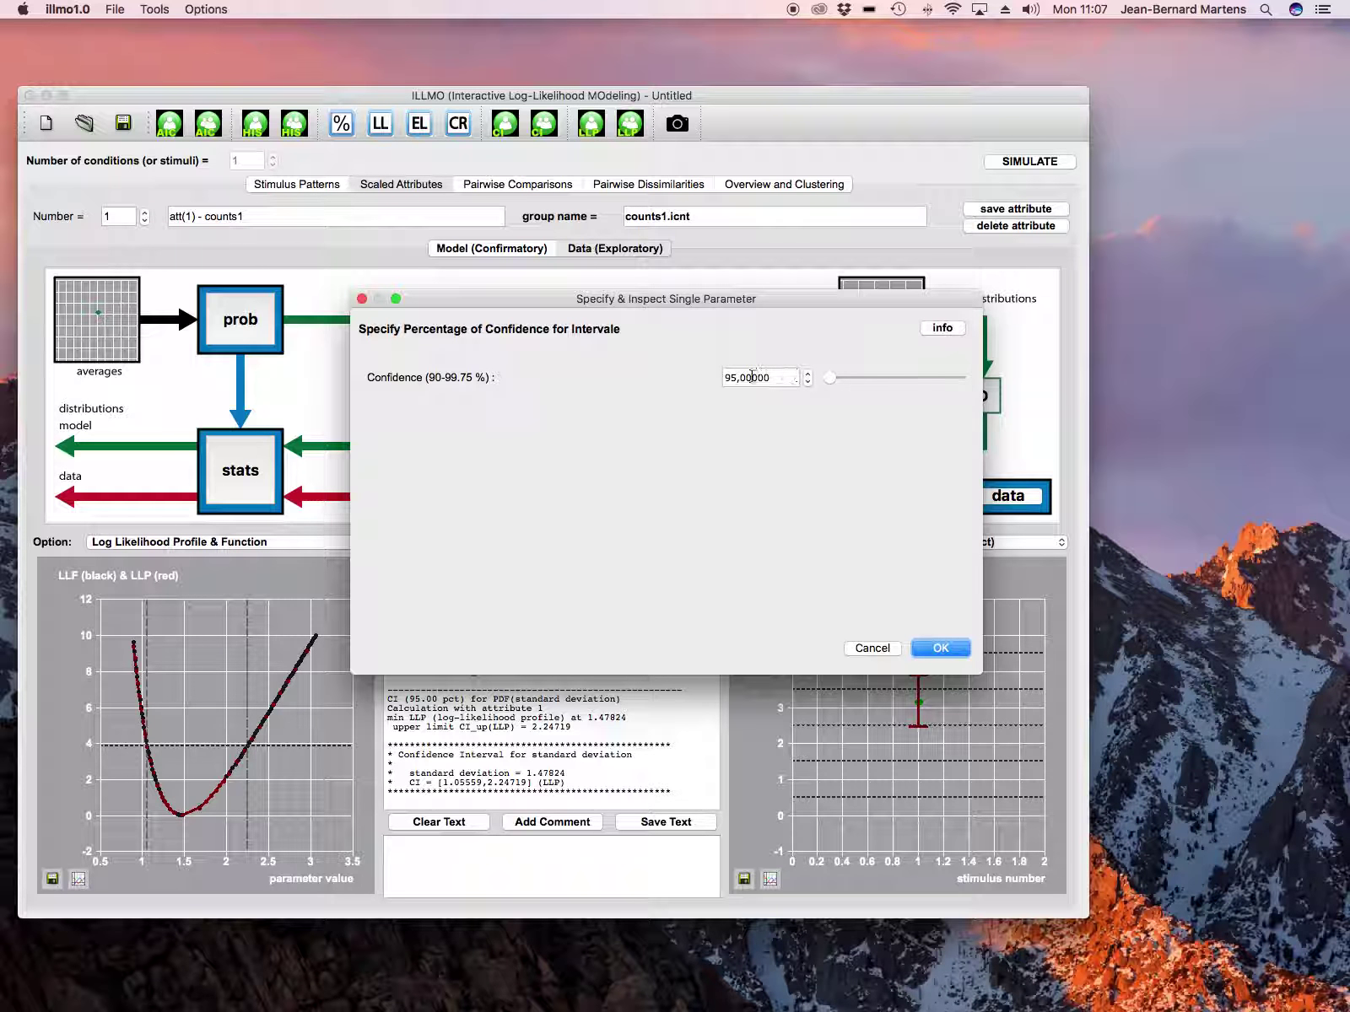
pyautogui.doubleClick(737, 377)
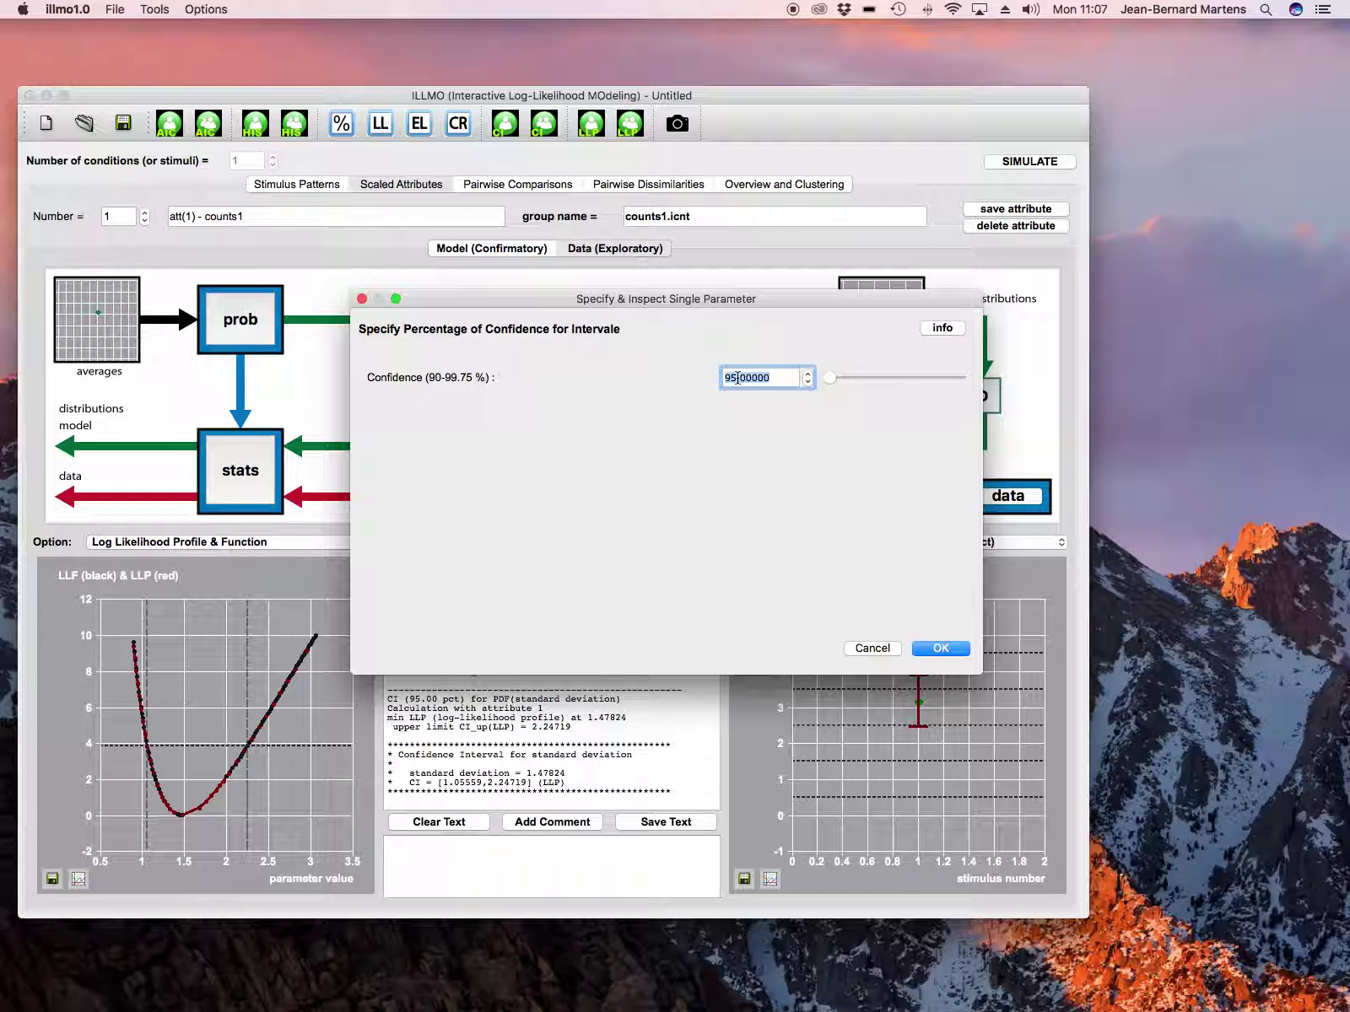
pyautogui.write('99')
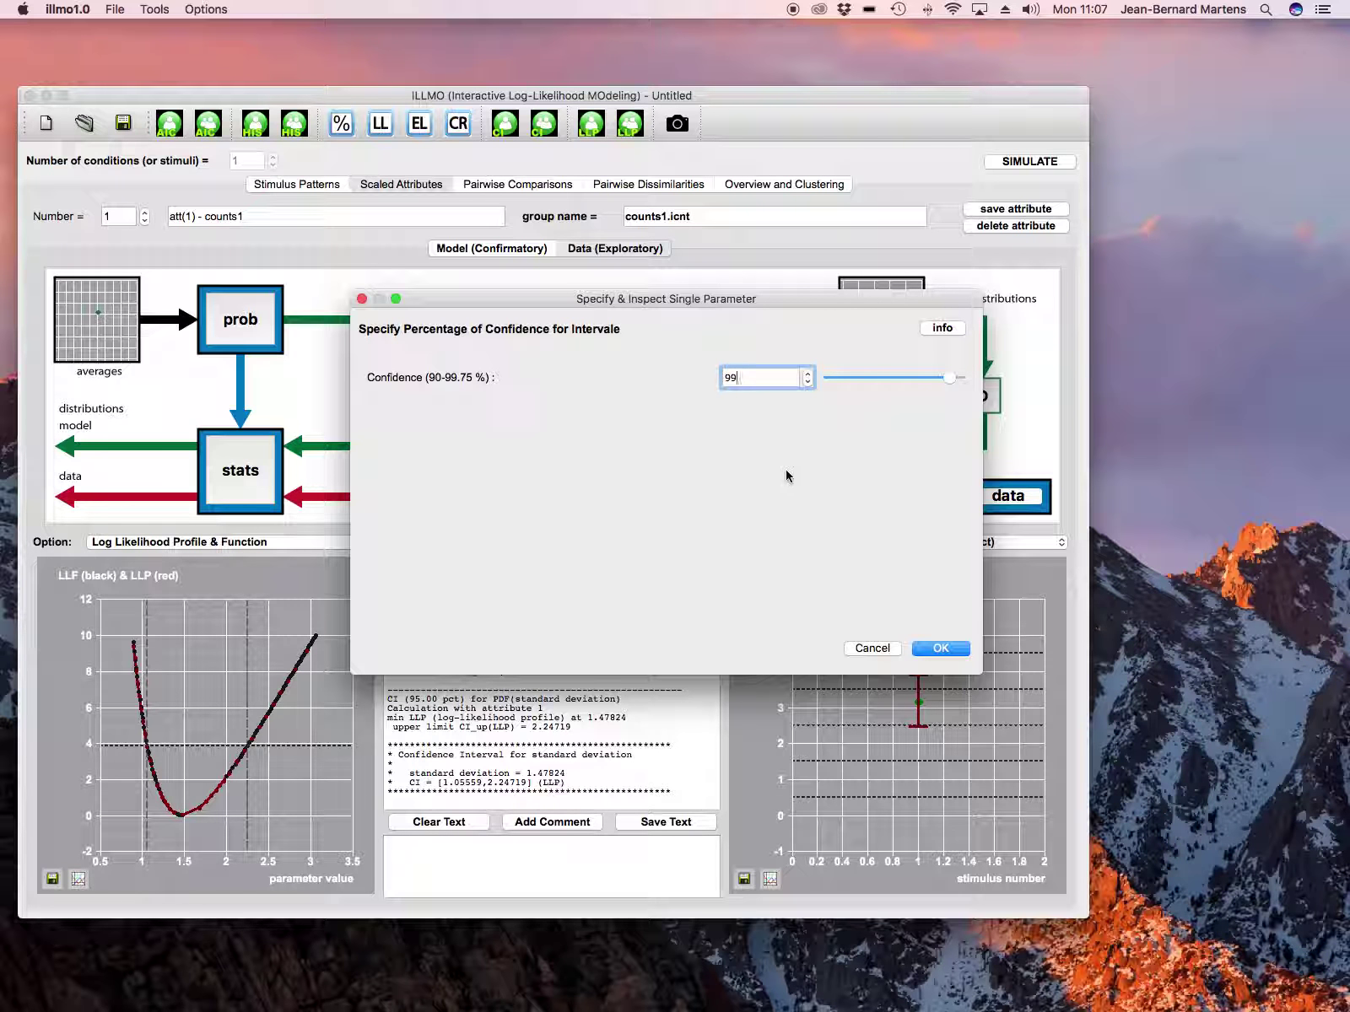
pyautogui.click(940, 647)
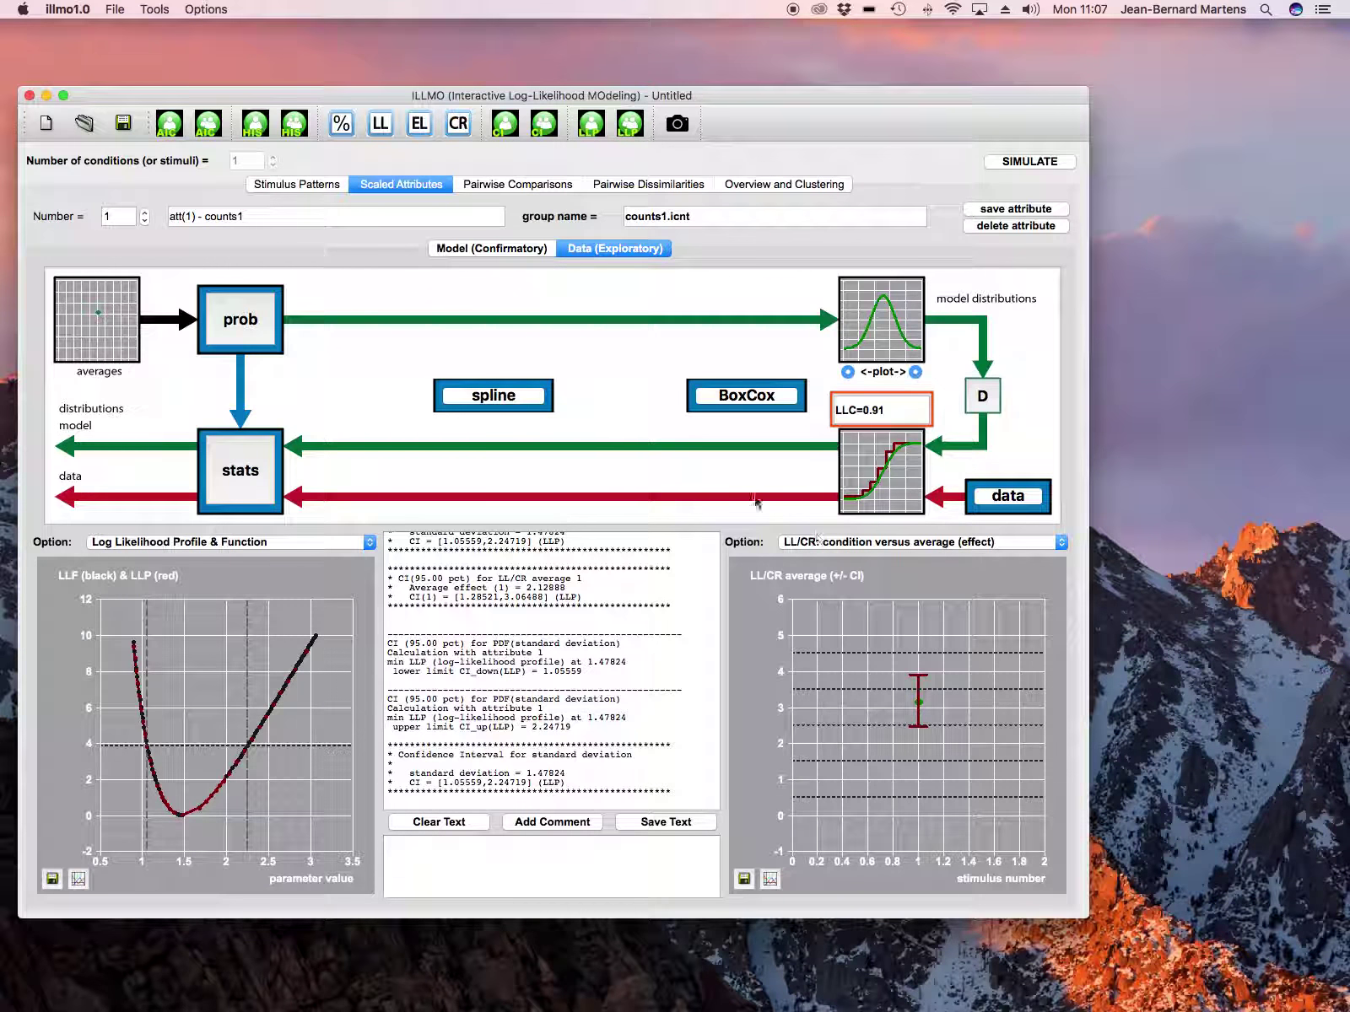
# - Recompute the standard deviation's log-likelihood profile and confidence interval at the 99% confidence level
pyautogui.click(249, 307)
pyautogui.click(324, 568)
pyautogui.click(1039, 765)
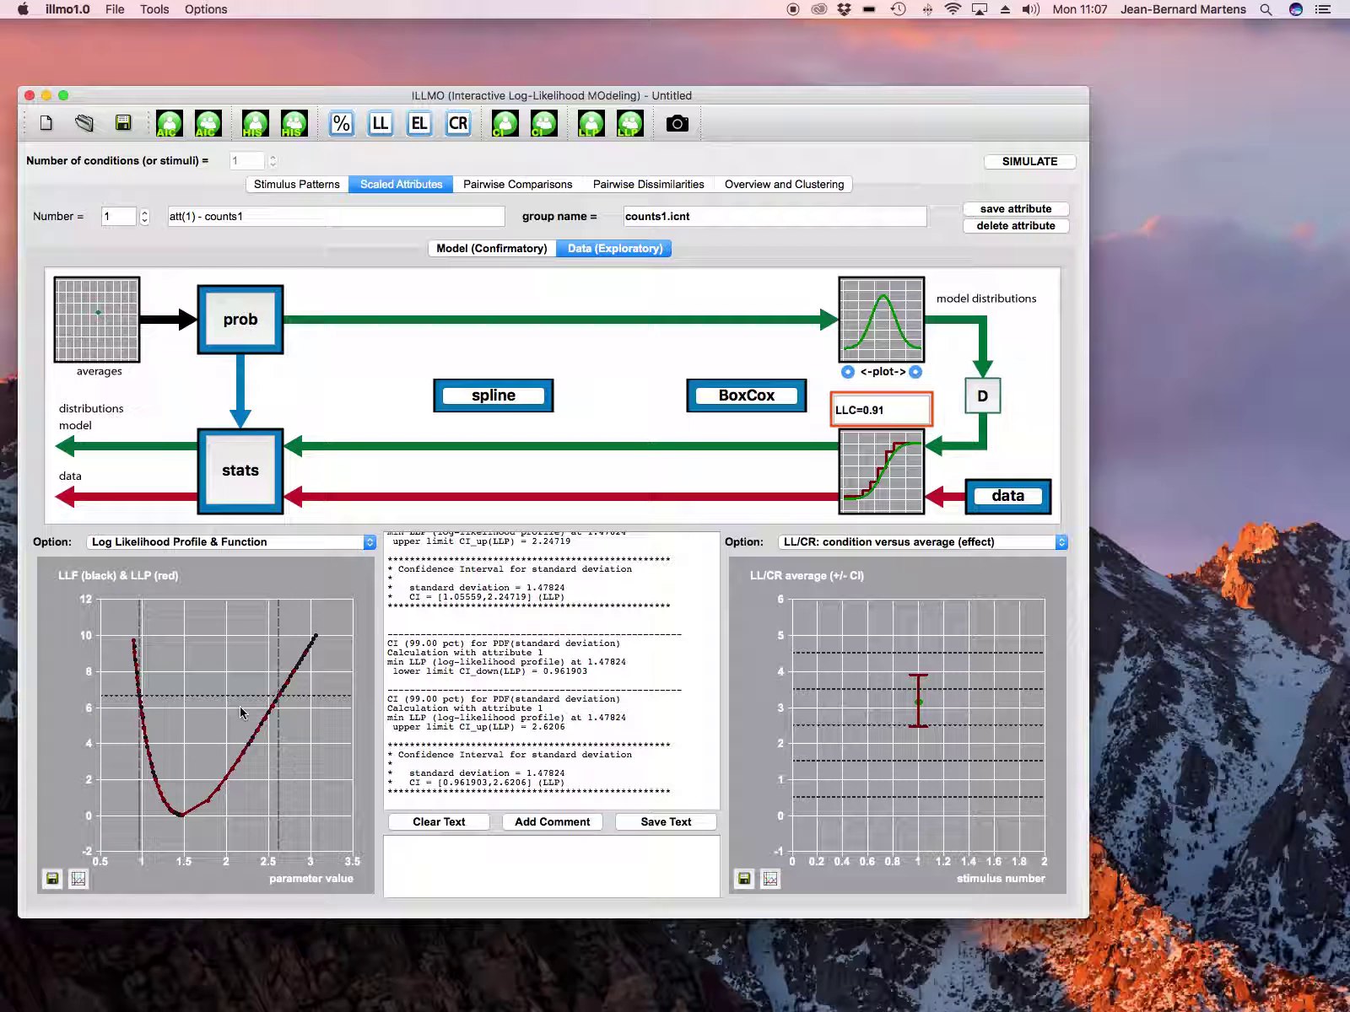